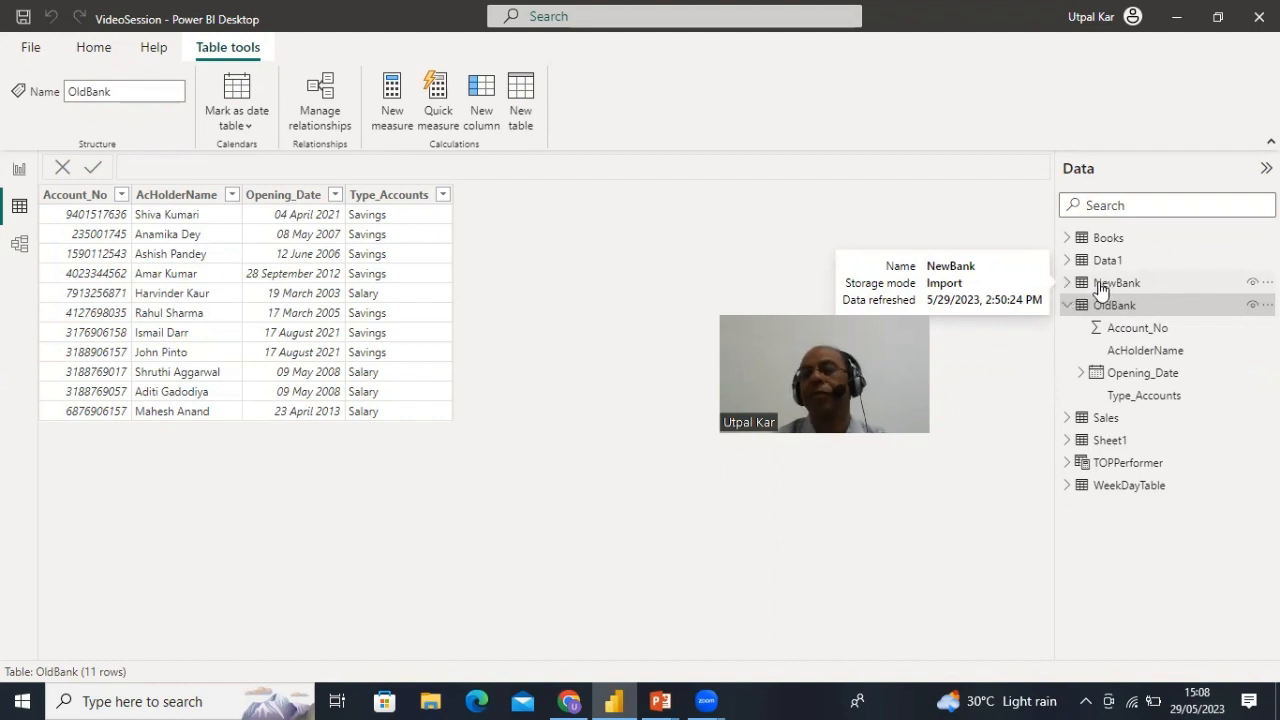
- Examine the NewBank and OldBank tables in turn to compare their columns and account records
{"action": "left_click", "coordinate": [1121, 288]}
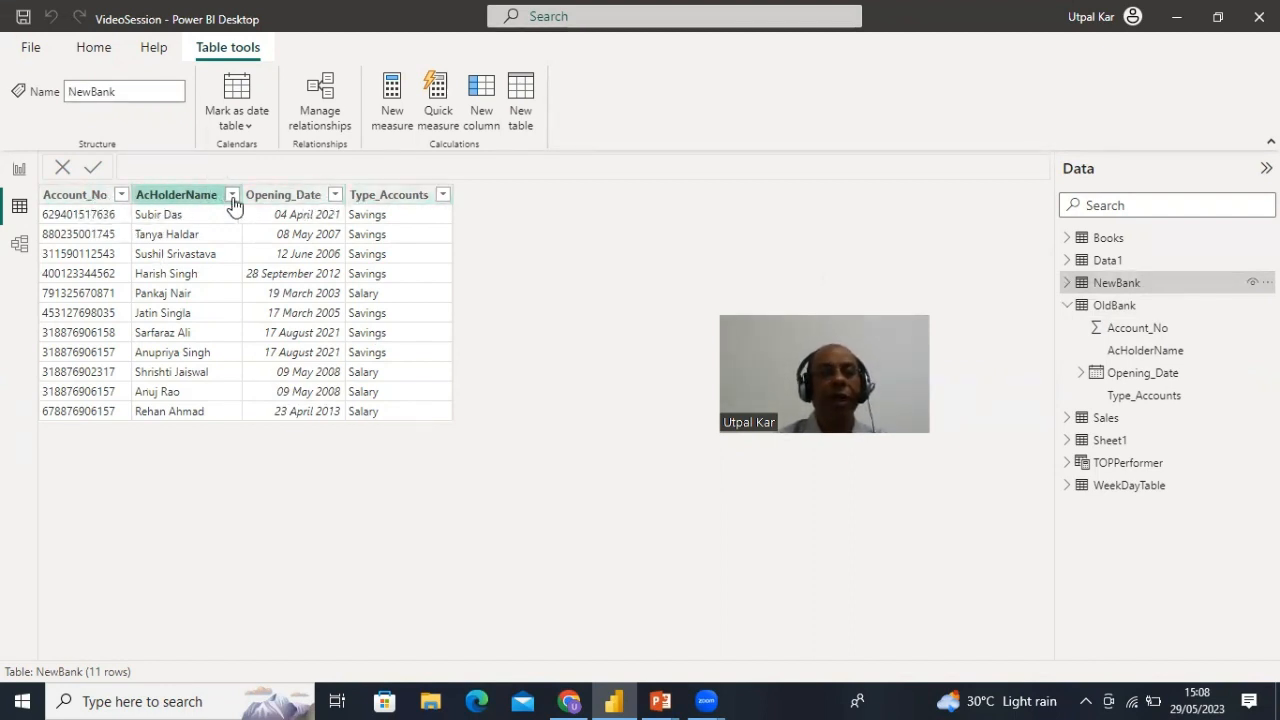
{"action": "left_click", "coordinate": [1108, 306]}
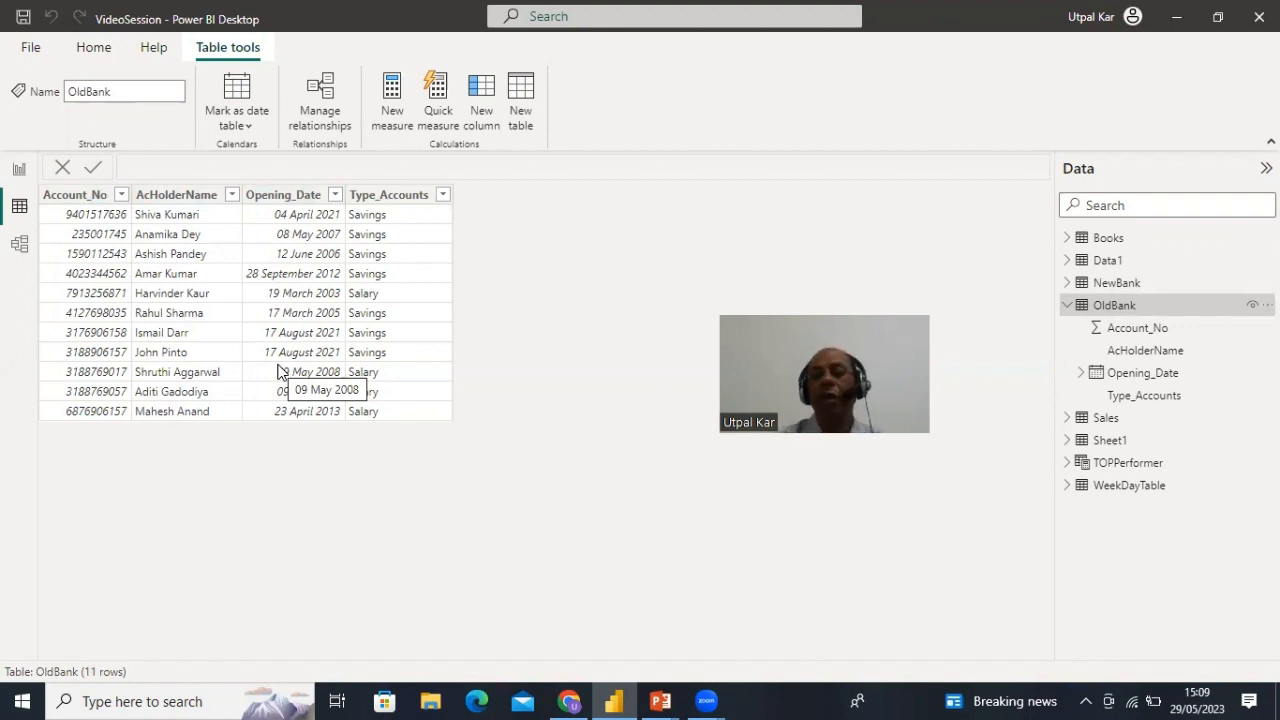
{"action": "left_click", "coordinate": [1112, 287]}
{"action": "left_click", "coordinate": [1110, 307]}
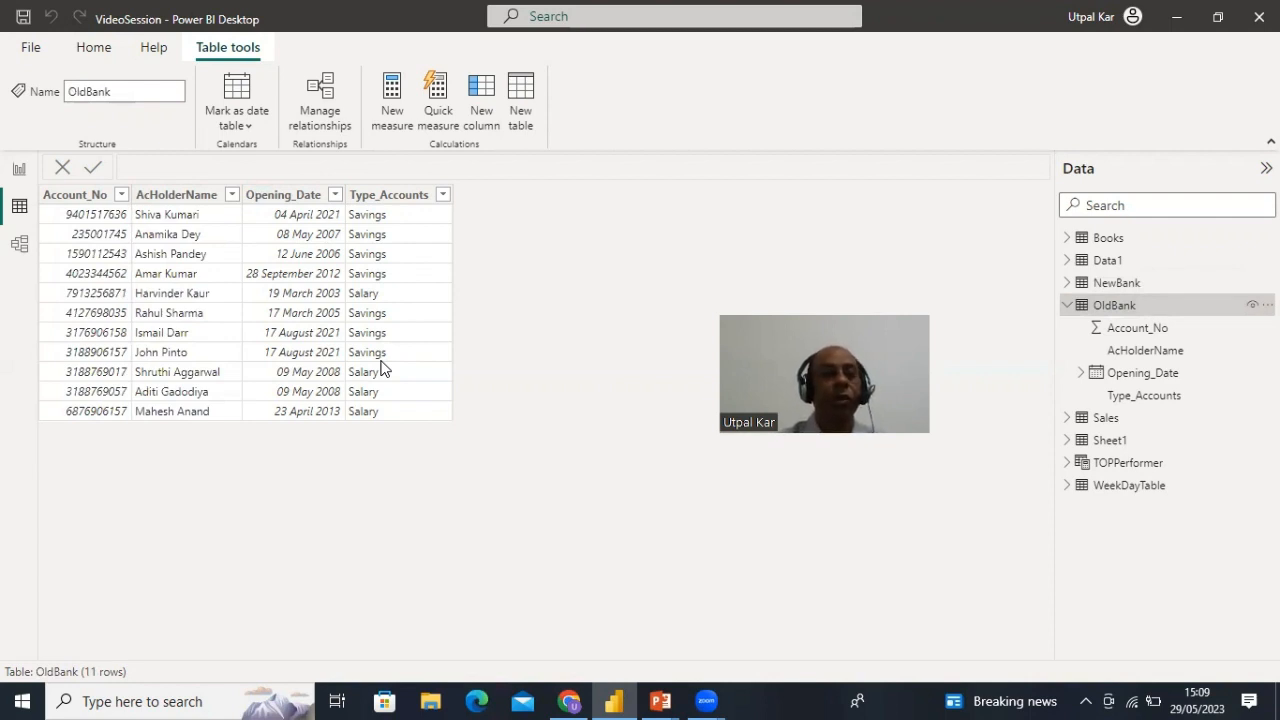
- Open the Power Query Editor to transform the report's data
{"action": "left_click", "coordinate": [88, 47]}
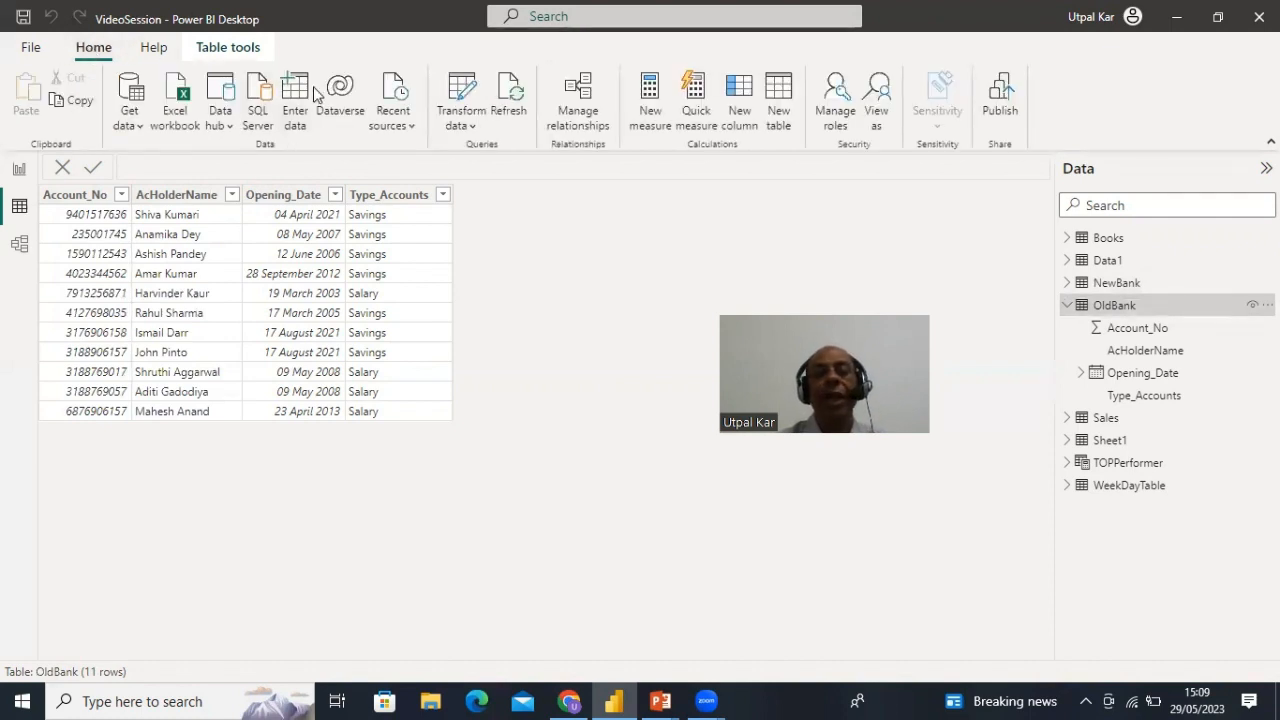
{"action": "left_click", "coordinate": [468, 133]}
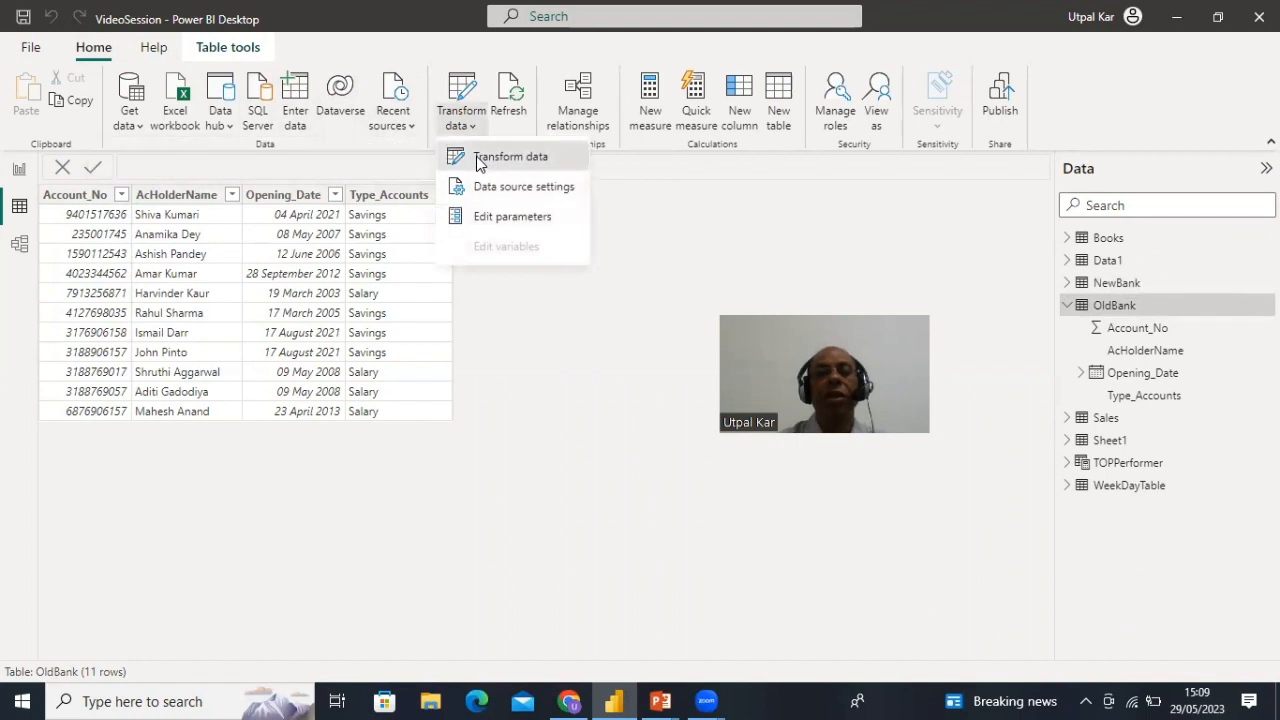
{"action": "left_click", "coordinate": [479, 160]}
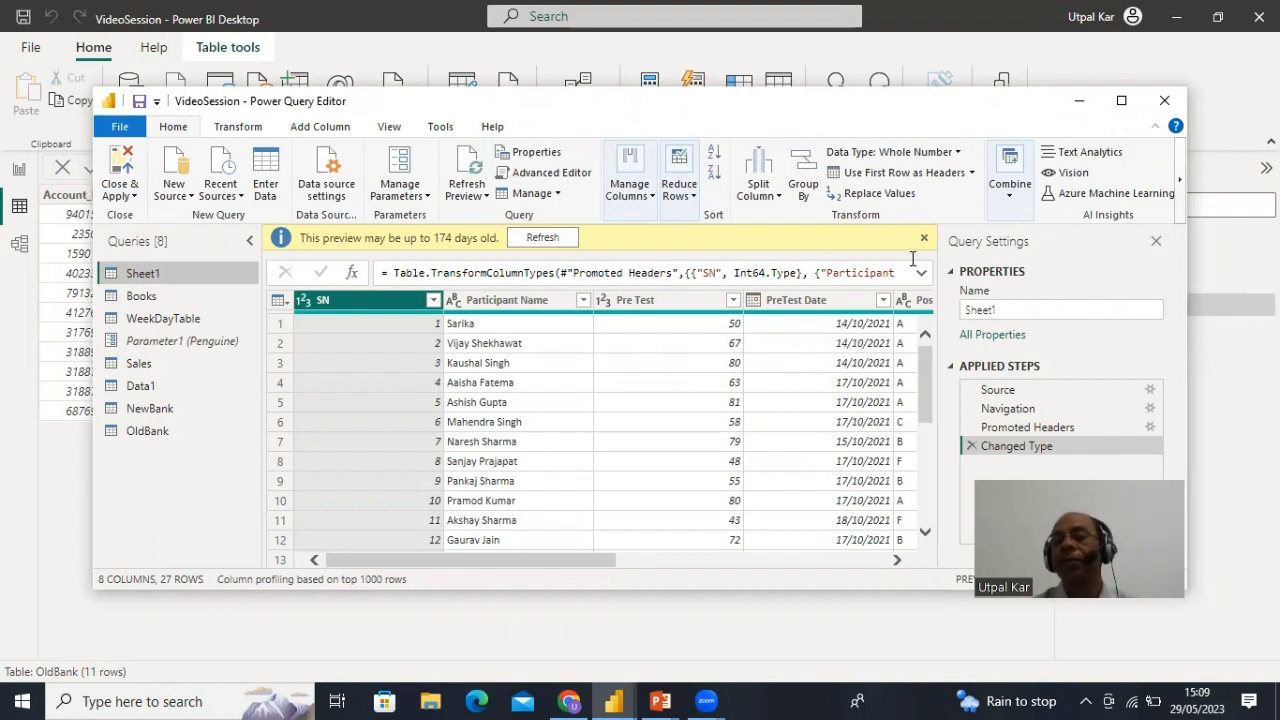
- Append two tables as a new query, with NewBank as the first table and OldBank as the second
{"action": "left_click", "coordinate": [1009, 191]}
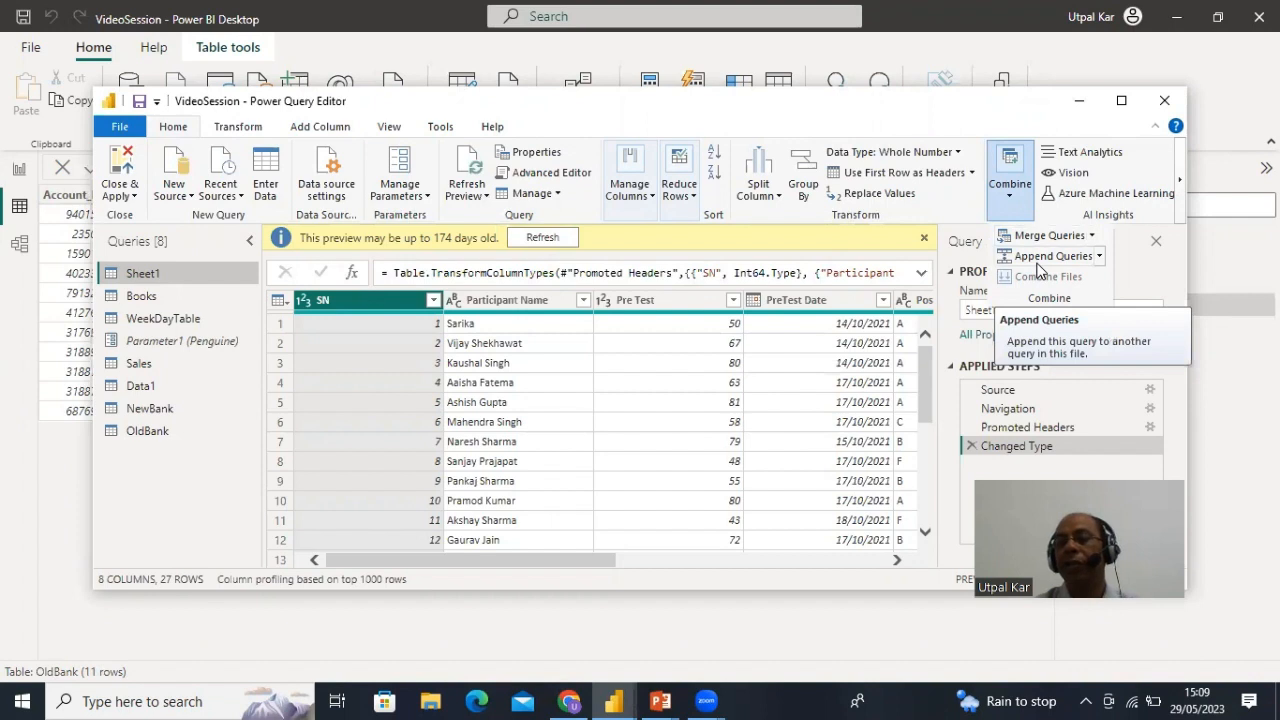
{"action": "left_click", "coordinate": [1099, 258]}
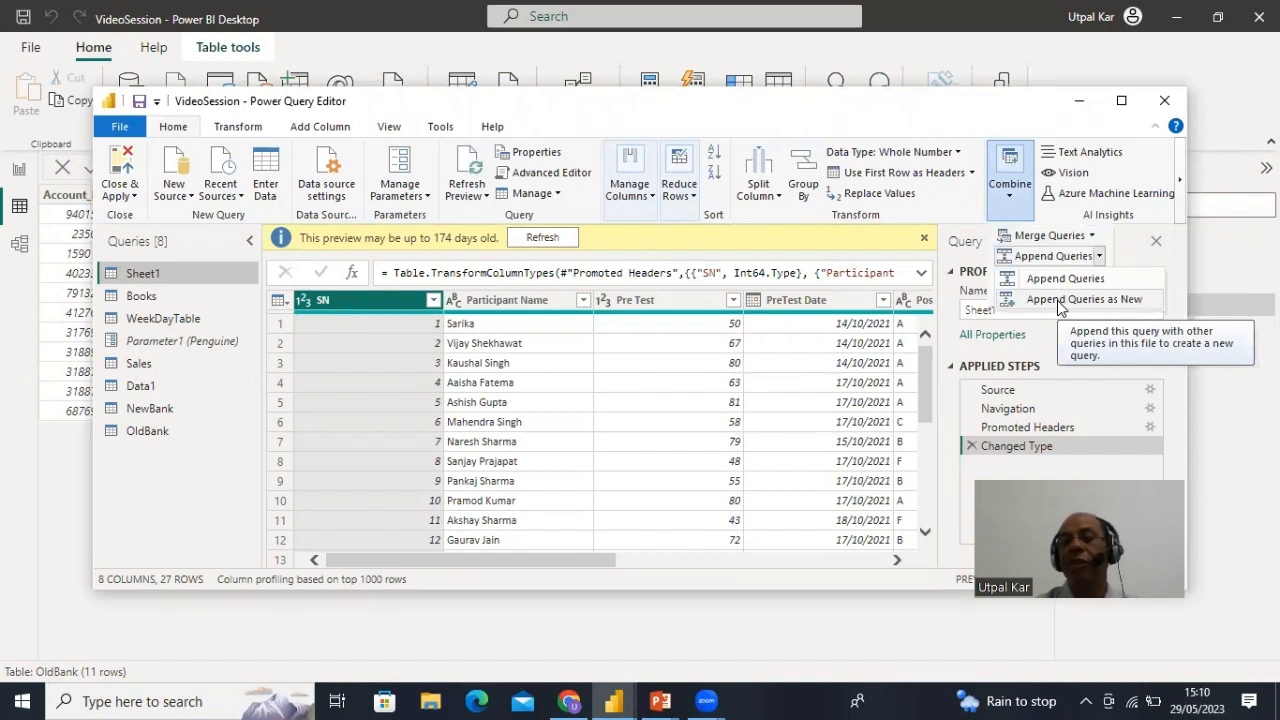
{"action": "left_click", "coordinate": [1060, 300]}
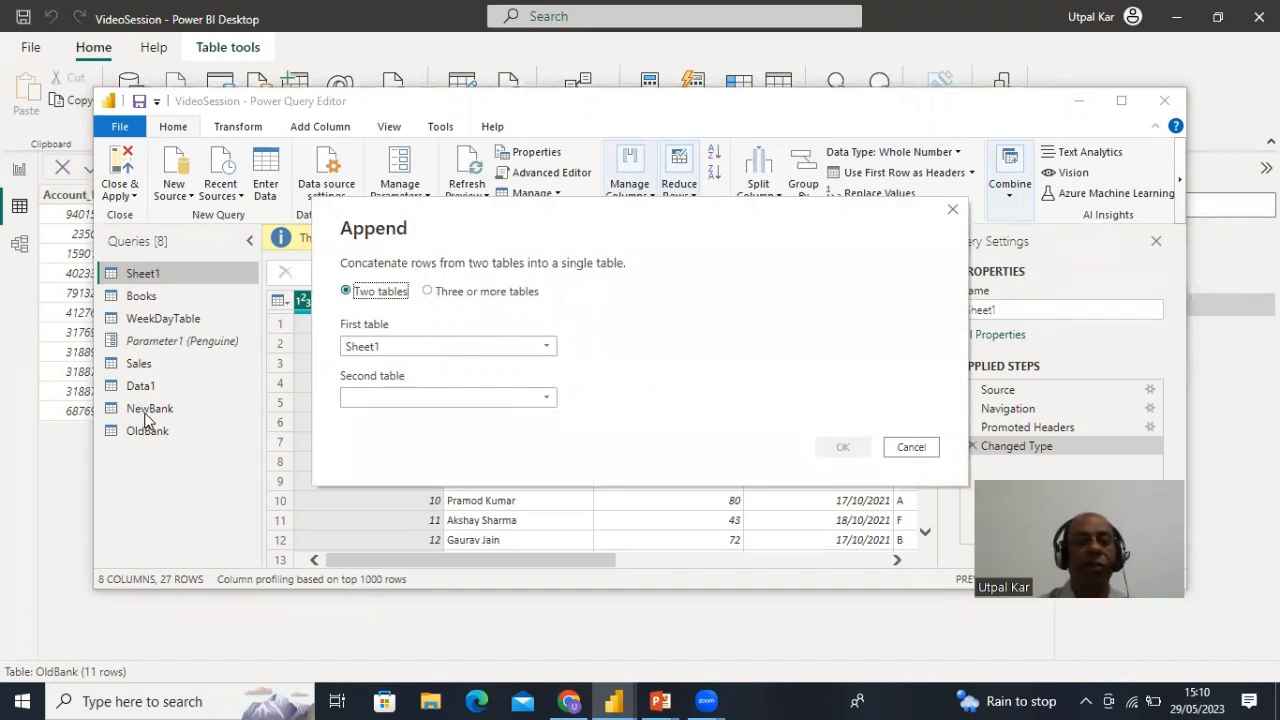
{"action": "left_click", "coordinate": [409, 348]}
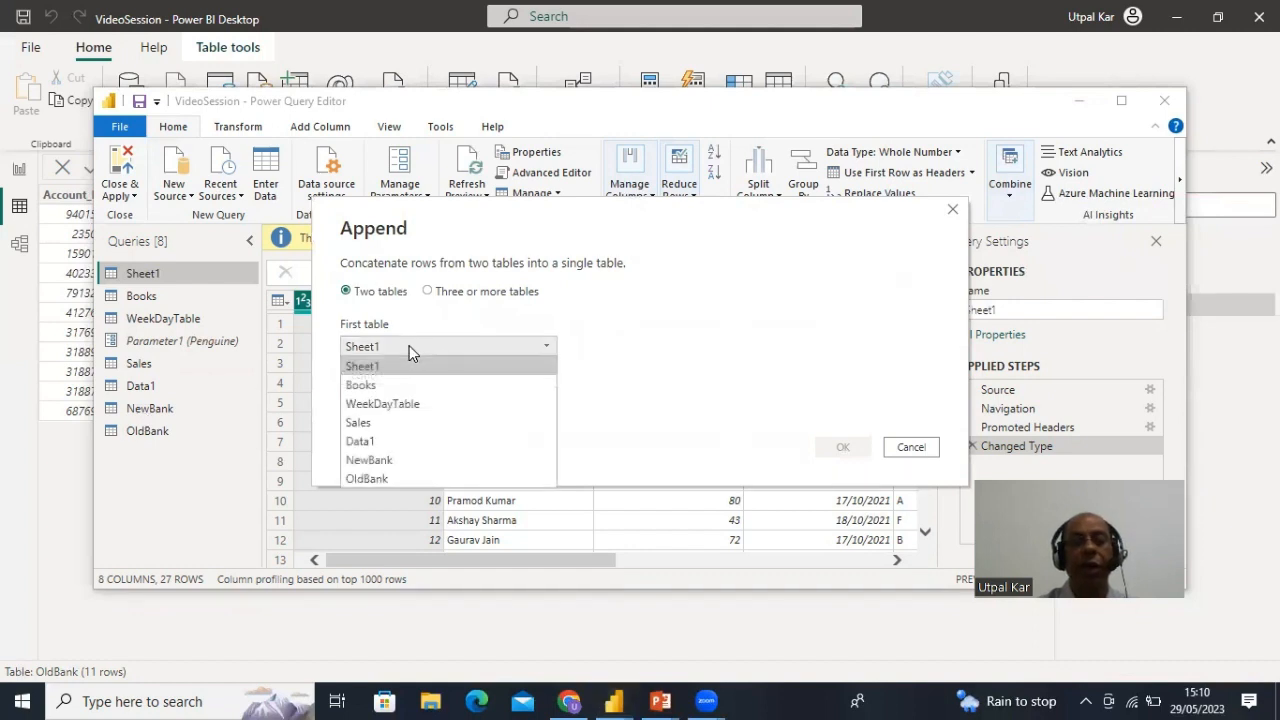
{"action": "left_click", "coordinate": [383, 460]}
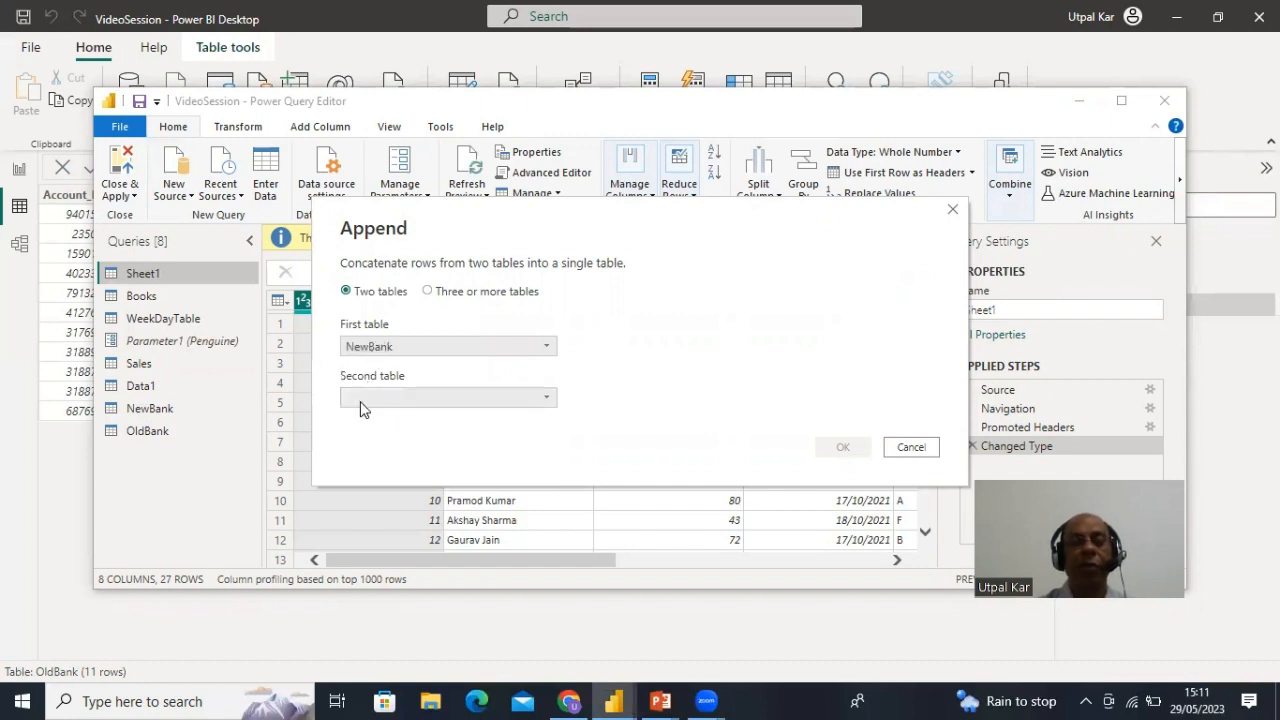
{"action": "left_click", "coordinate": [361, 400]}
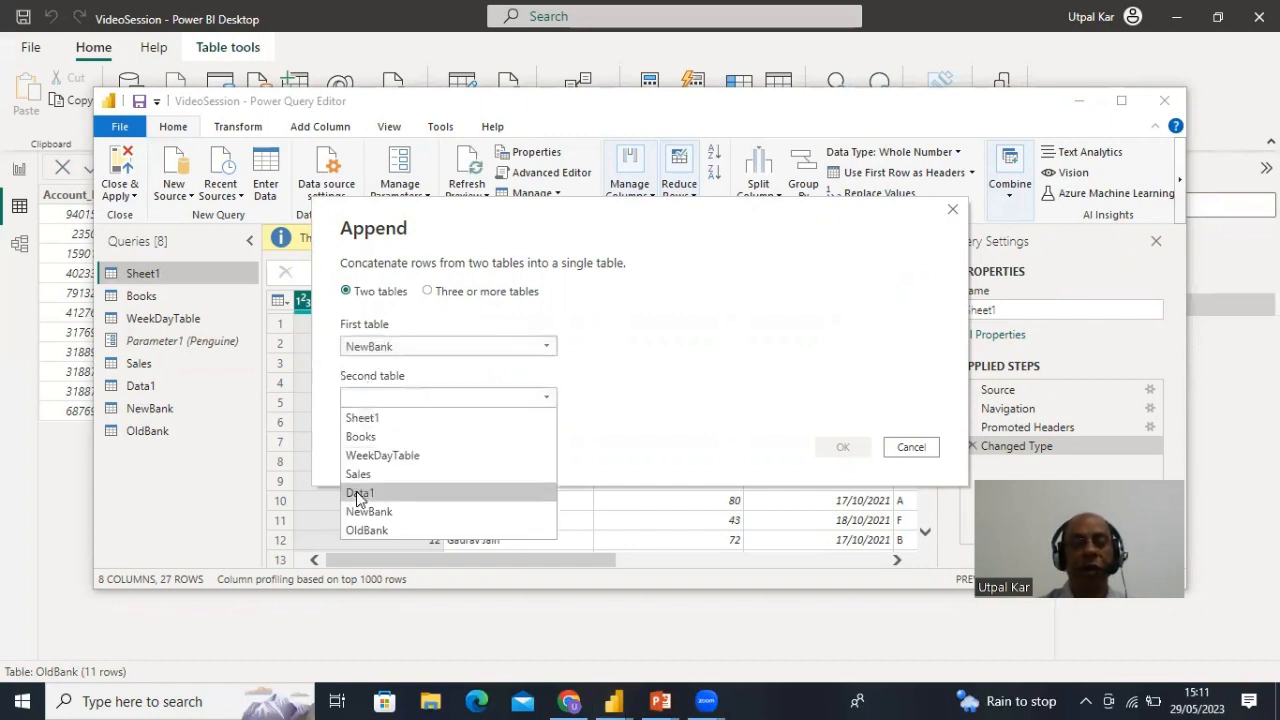
{"action": "left_click", "coordinate": [356, 531]}
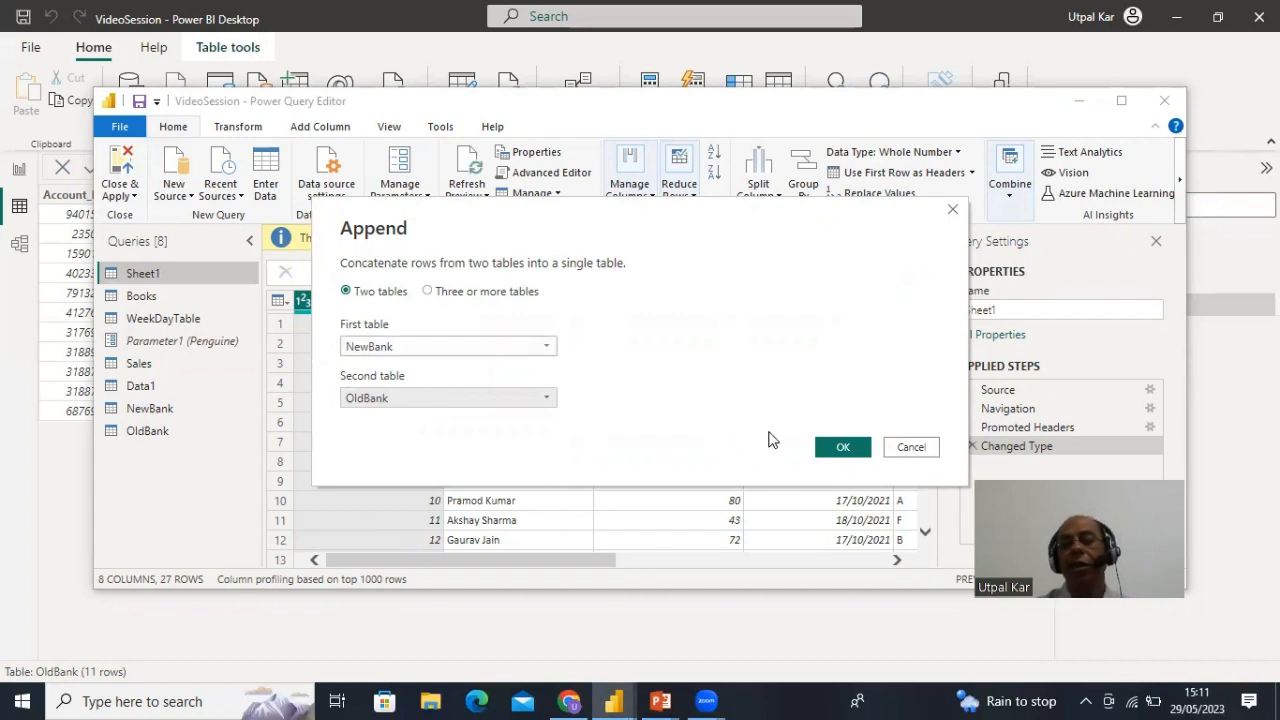
{"action": "left_click", "coordinate": [843, 450]}
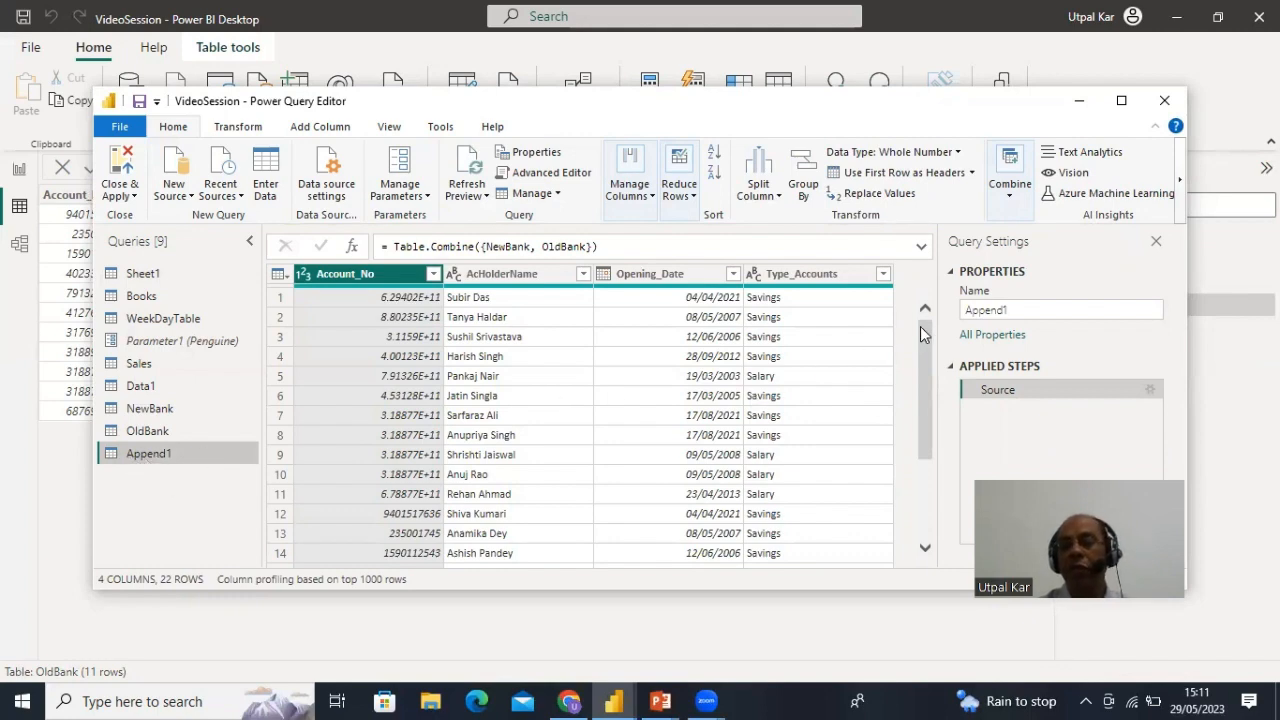
- Rename the newly appended query as AllAccountHolders
{"action": "mouse_move", "coordinate": [922, 326]}
{"action": "left_mouse_down"}
{"action": "mouse_move", "coordinate": [926, 433]}
{"action": "mouse_move", "coordinate": [915, 308]}
{"action": "left_mouse_up"}
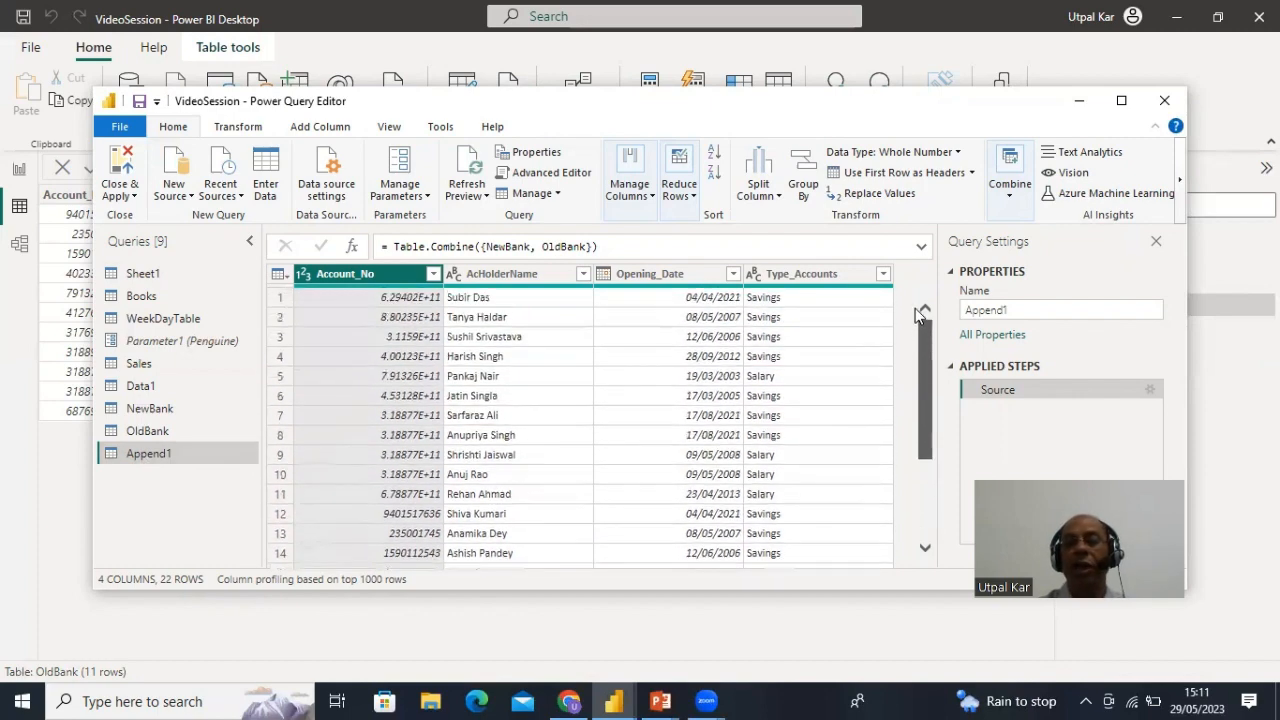
{"action": "right_click", "coordinate": [147, 461]}
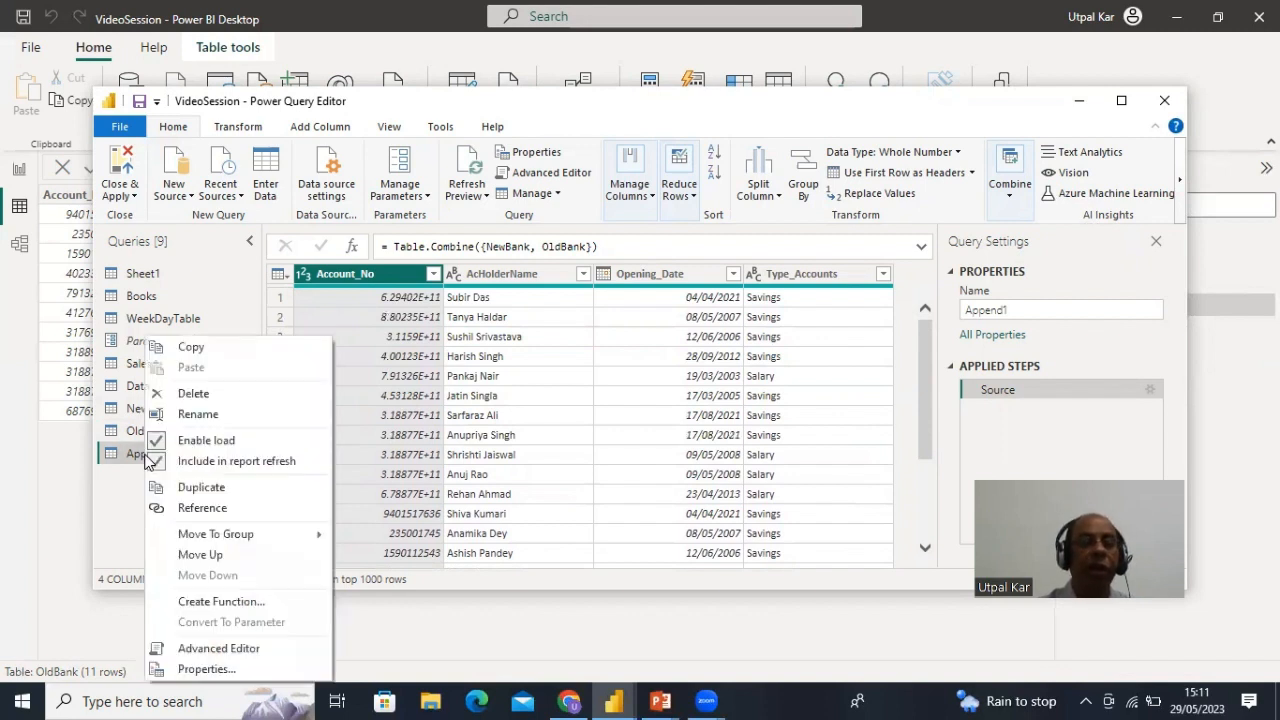
{"action": "left_click", "coordinate": [193, 414]}
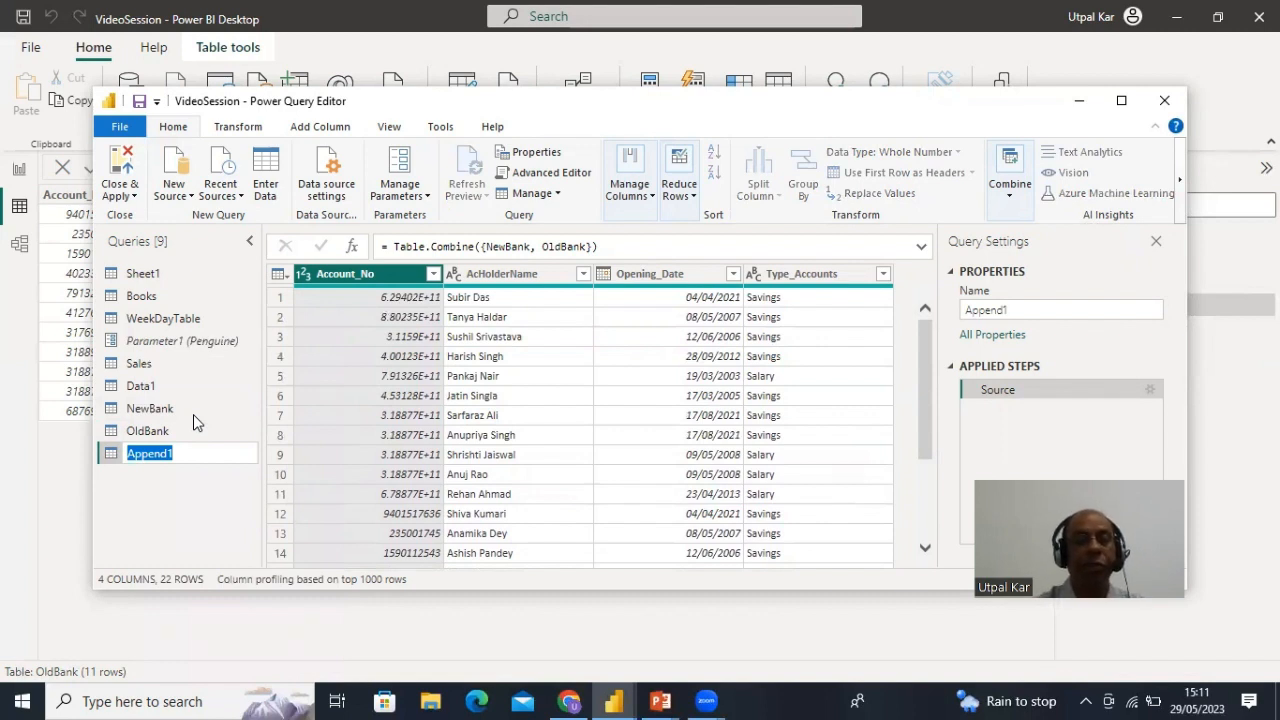
{"action": "type", "text": "All"}
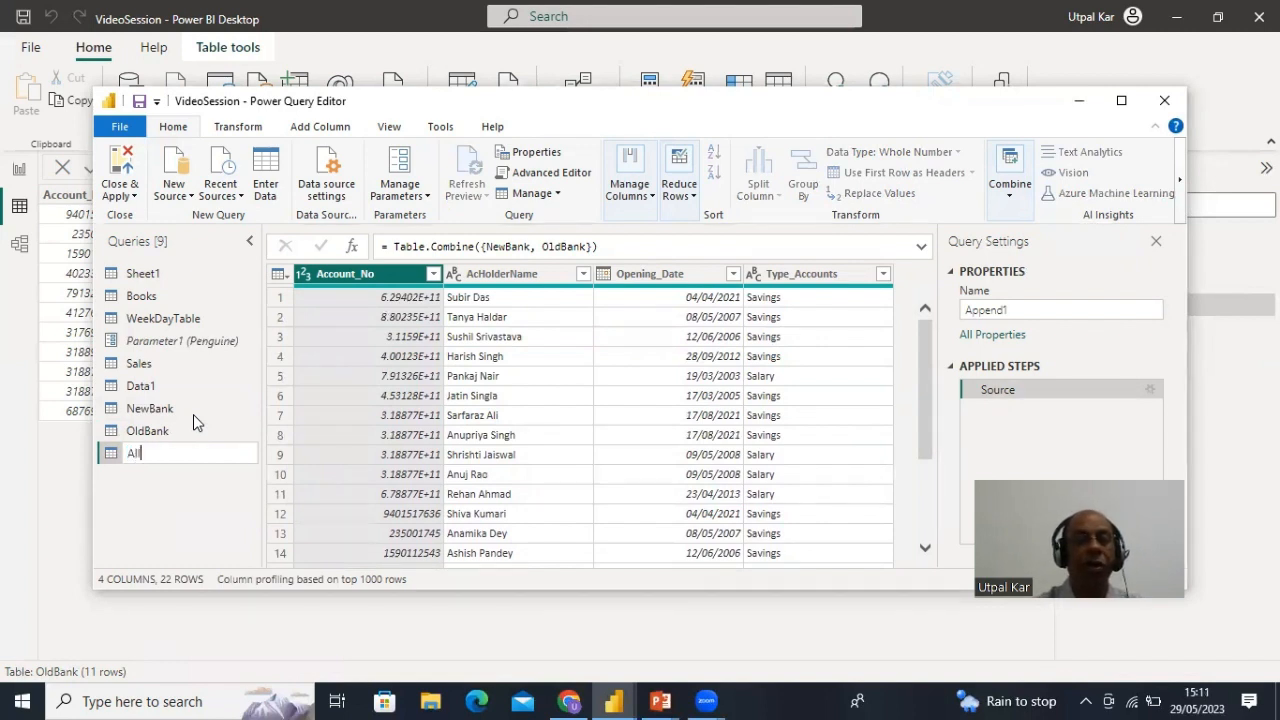
{"action": "type", "text": "Customer"}
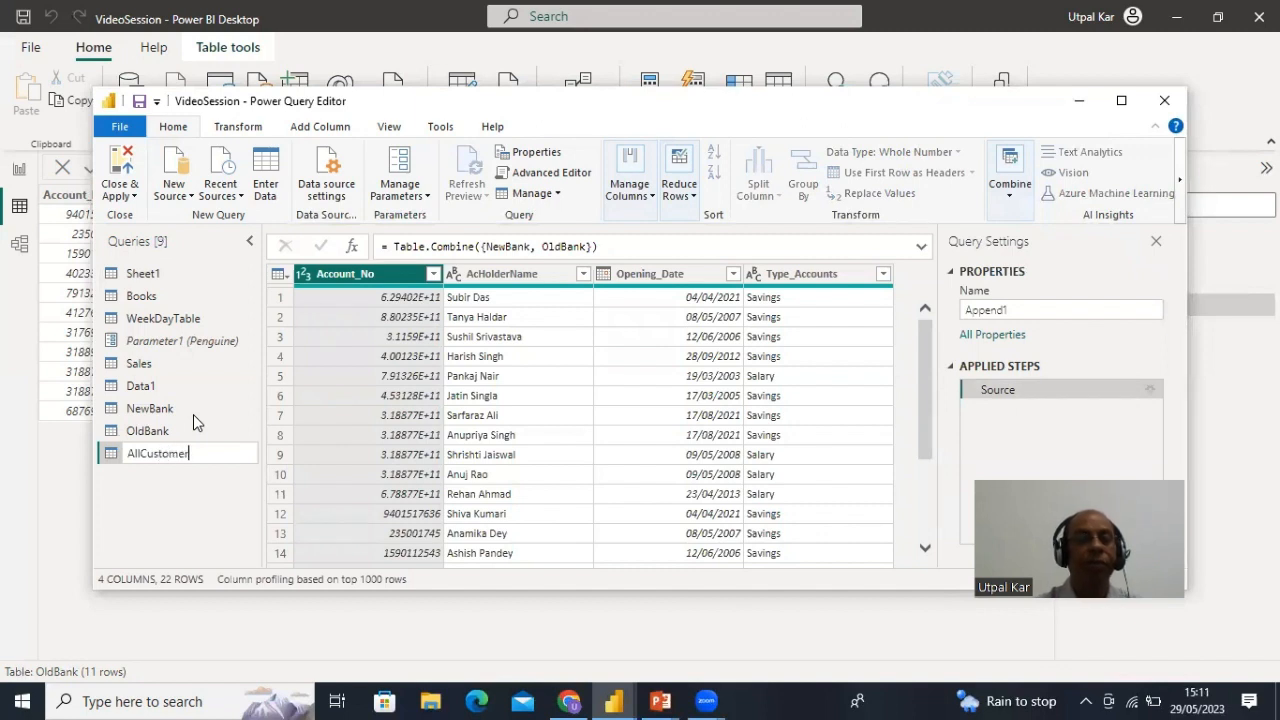
{"action": "key", "text": "BackSpace"}
{"action": "key", "text": "BackSpace"}
{"action": "key", "text": "BackSpace"}
{"action": "key", "text": "BackSpace"}
{"action": "key", "text": "BackSpace"}
{"action": "key", "text": "BackSpace"}
{"action": "key", "text": "BackSpace"}
{"action": "key", "text": "BackSpace"}
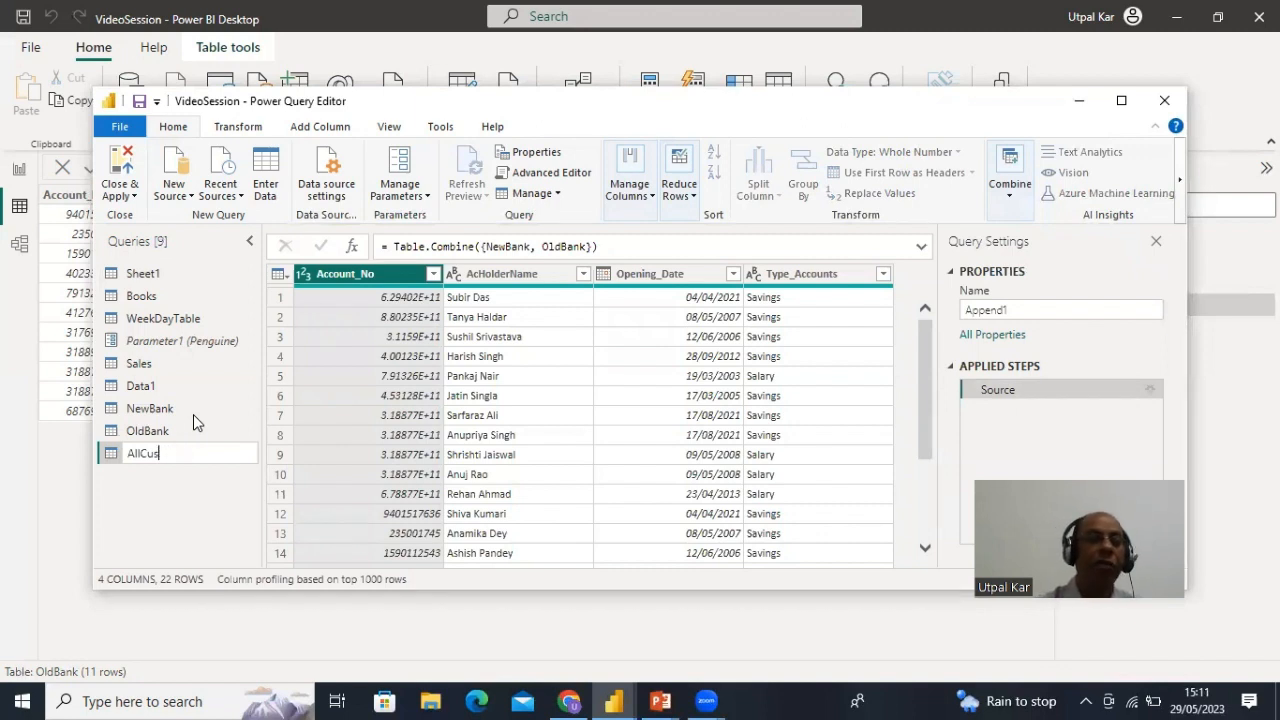
{"action": "type", "text": "Acc"}
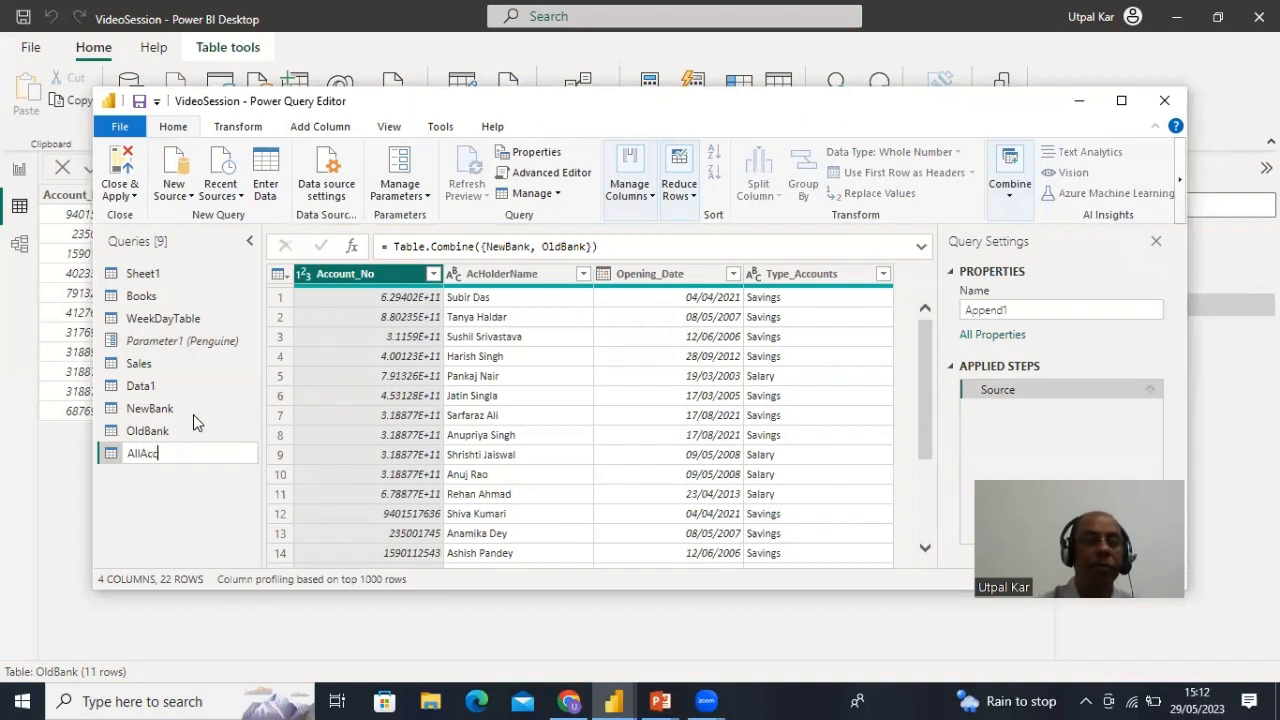
{"action": "type", "text": "ount"}
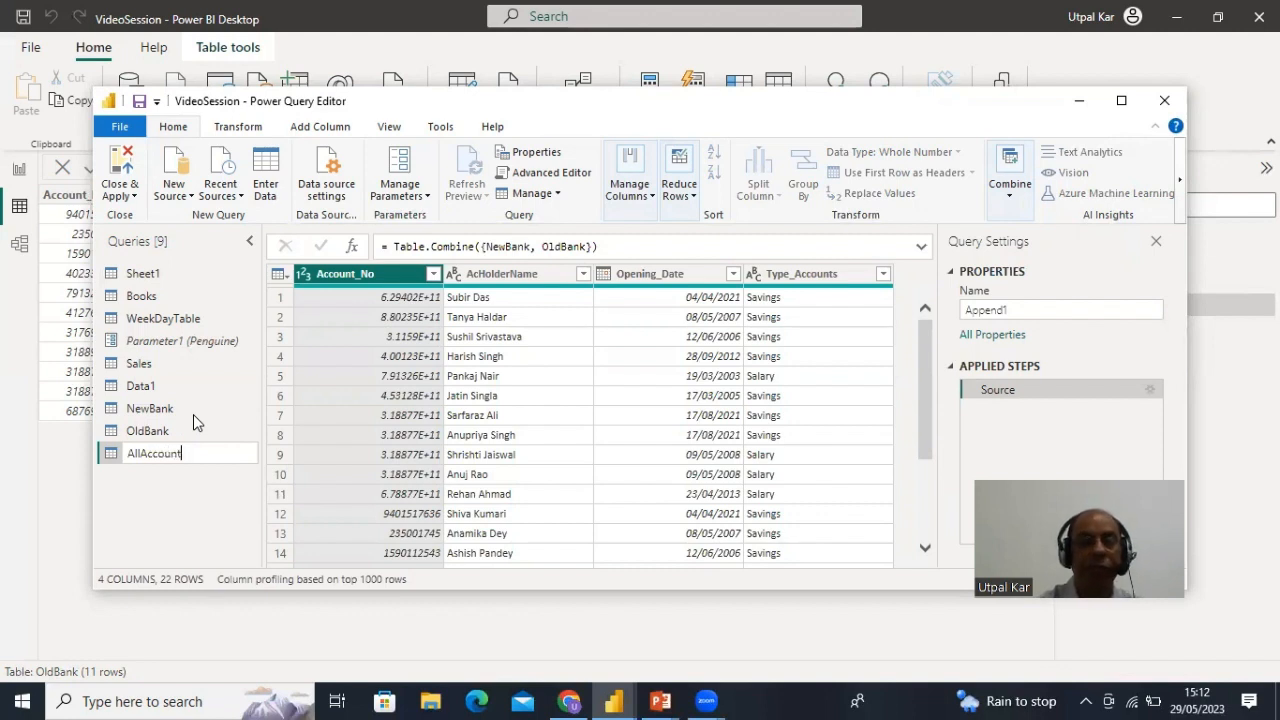
{"action": "type", "text": "Holders"}
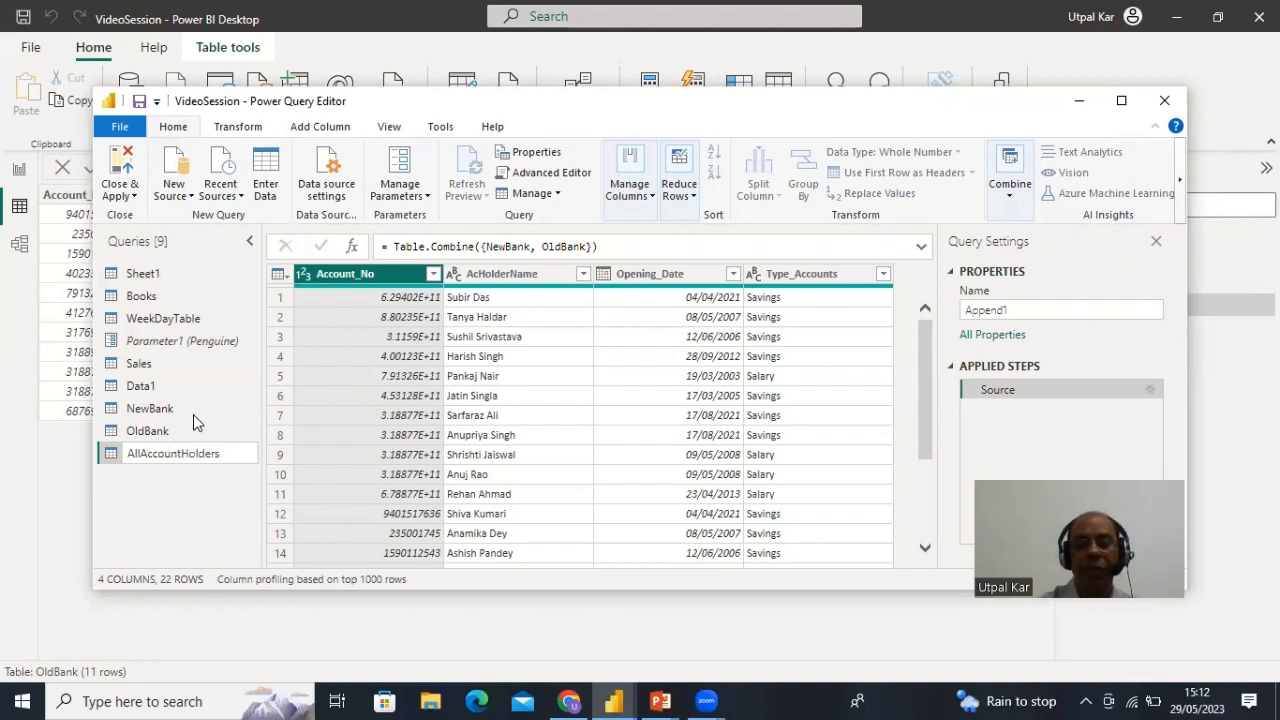
{"action": "key", "text": "Return"}
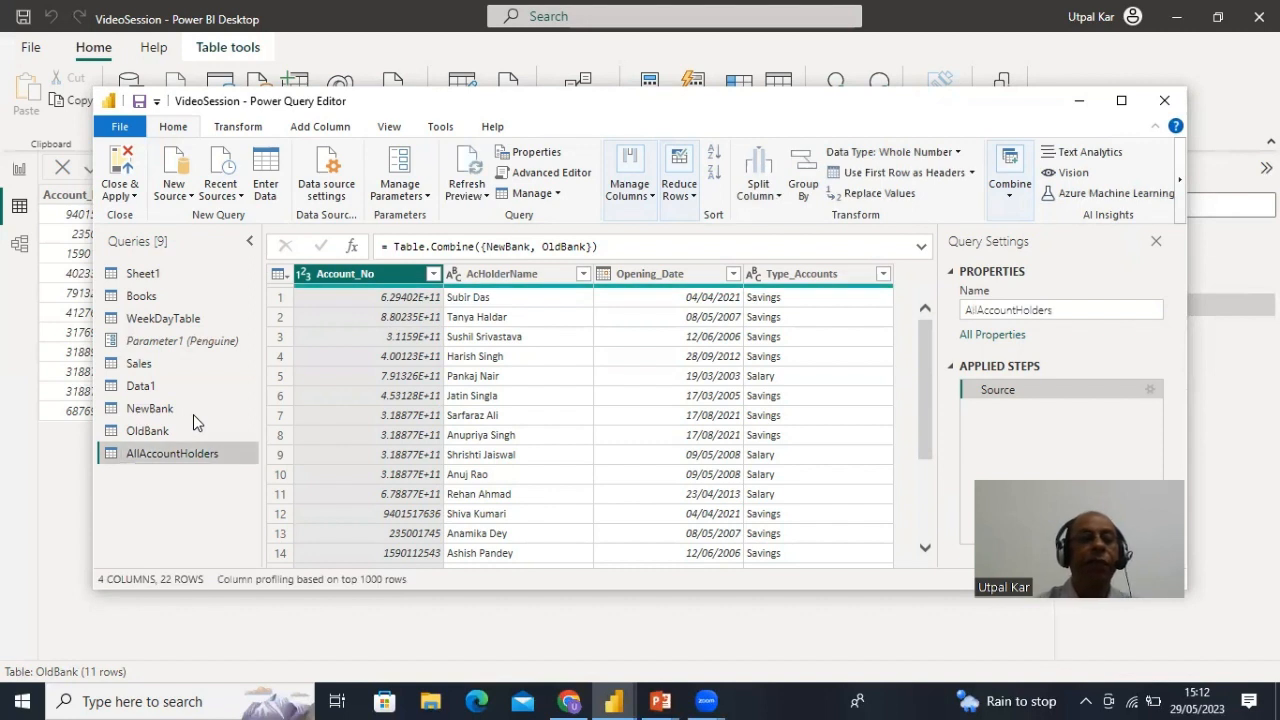